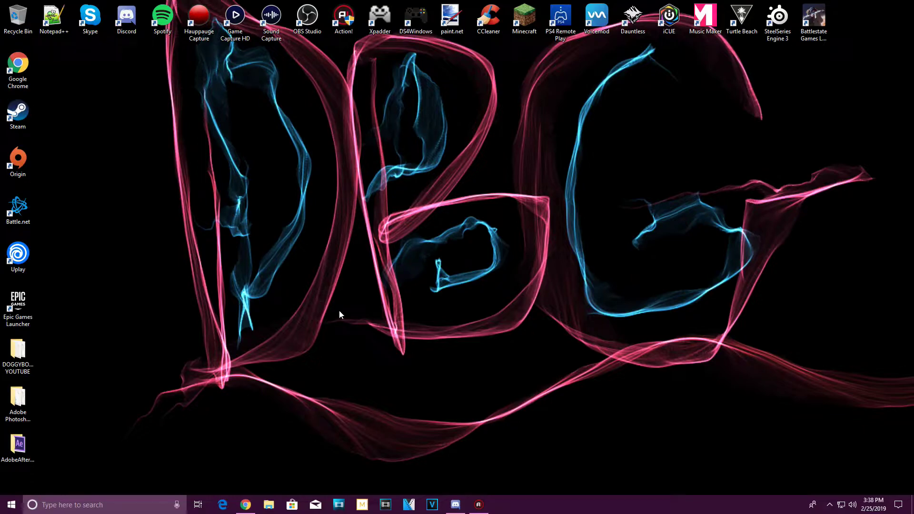
- Send the message 'Hi' in Discord's FURRYPACK #general channel and check the bot's reply
left_click(456, 504)
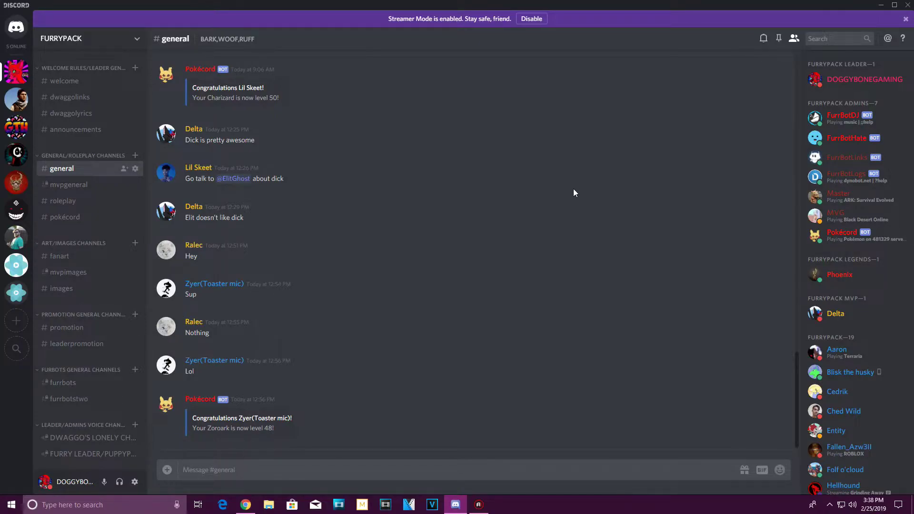
left_click(301, 471)
type("Hi")
key("Return")
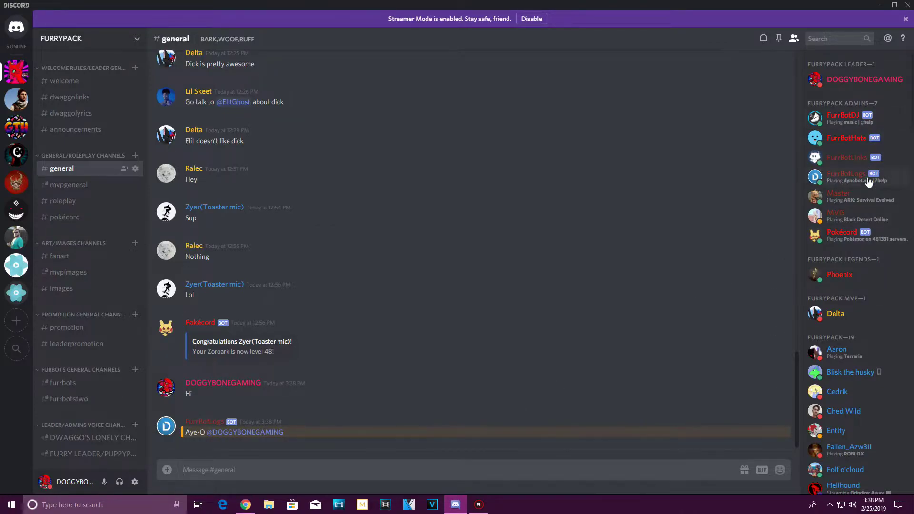
scroll(865, 214, "down", 5)
scroll(865, 215, "down", 5)
scroll(885, 270, "up", 6)
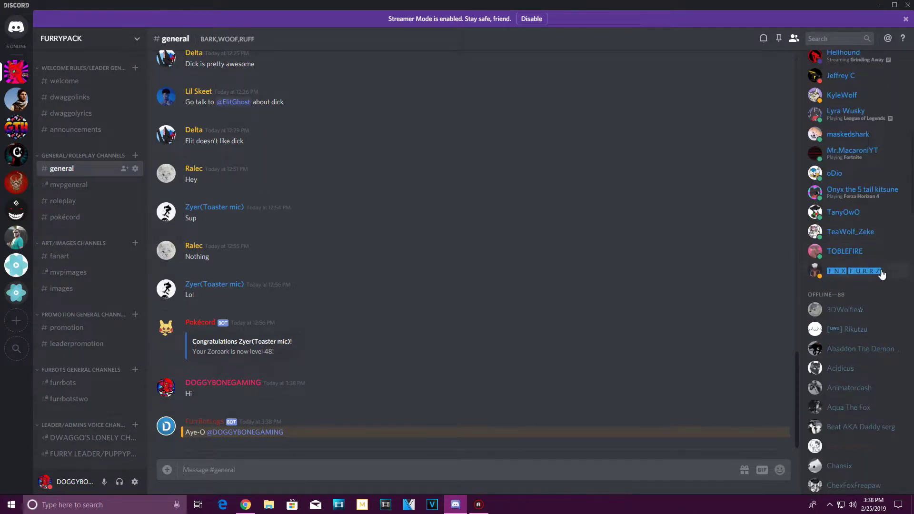
scroll(874, 303, "up", 4)
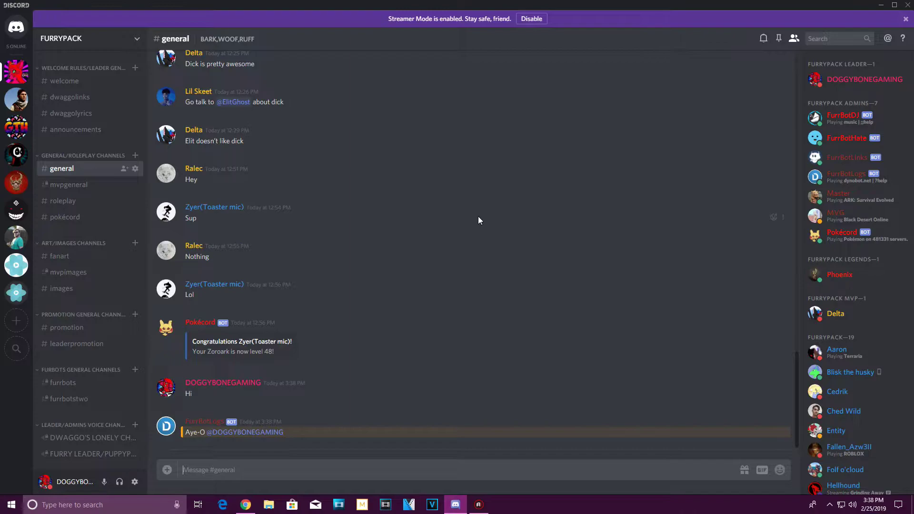
- Browse older posts in #images, then return to #general and minimize Discord
left_click(61, 289)
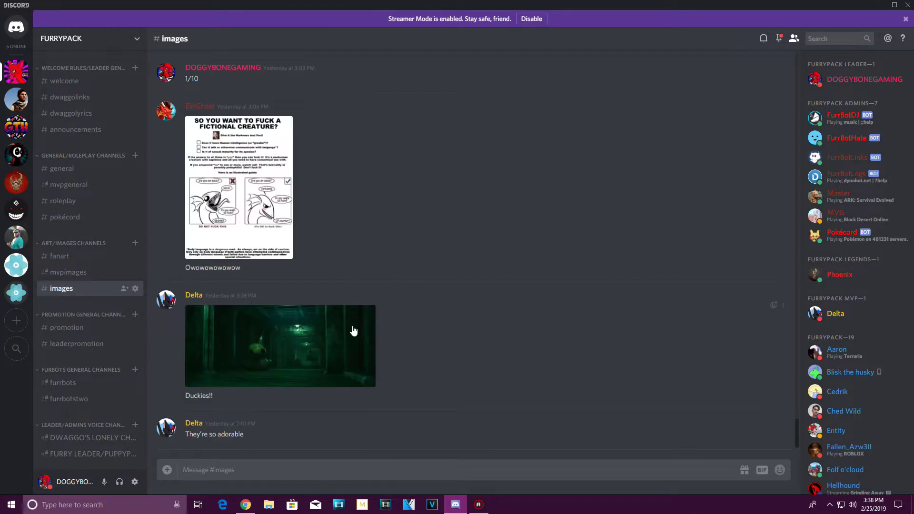
scroll(359, 347, "up", 20)
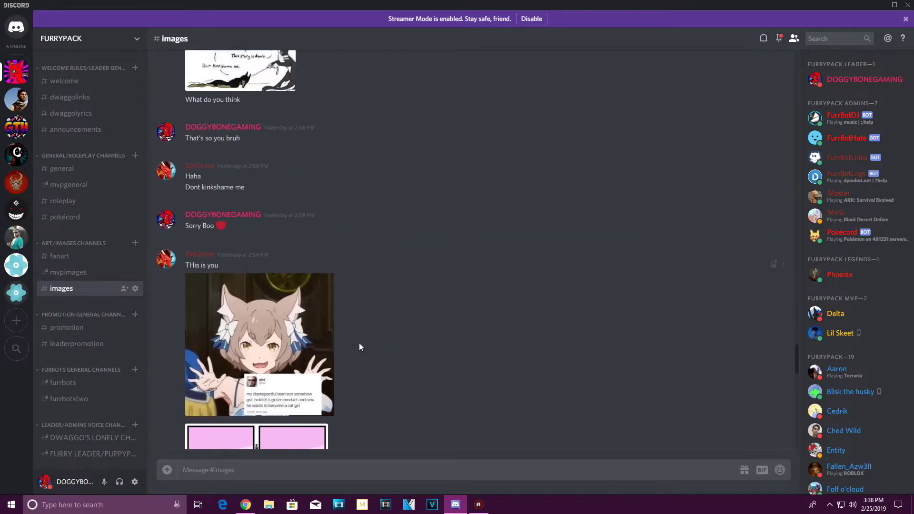
scroll(361, 347, "up", 20)
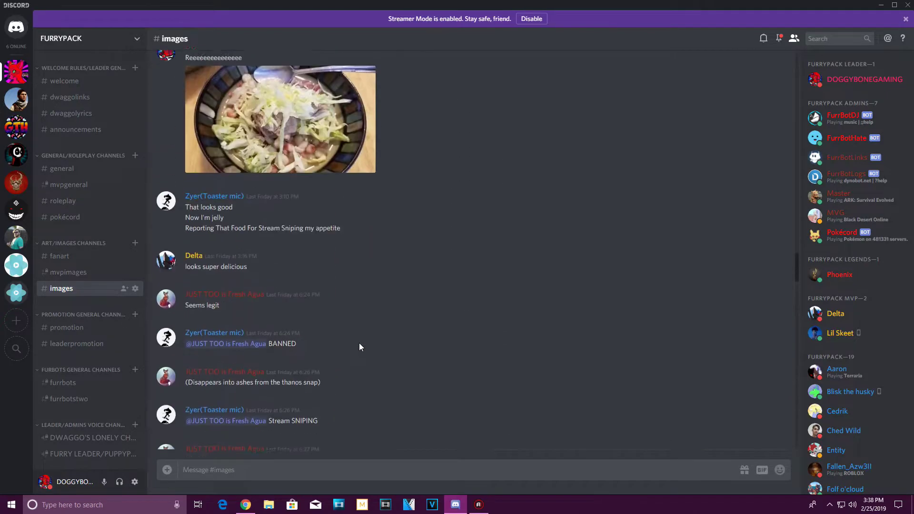
scroll(359, 347, "up", 20)
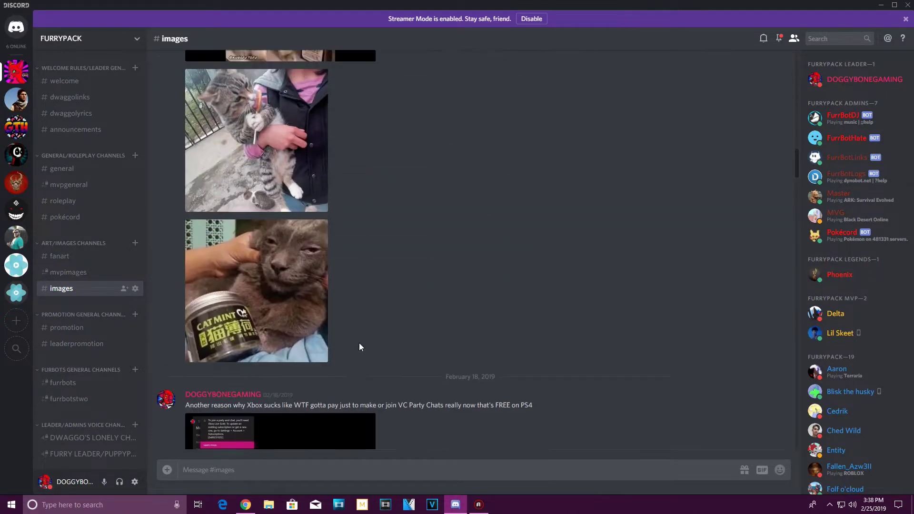
scroll(360, 347, "up", 20)
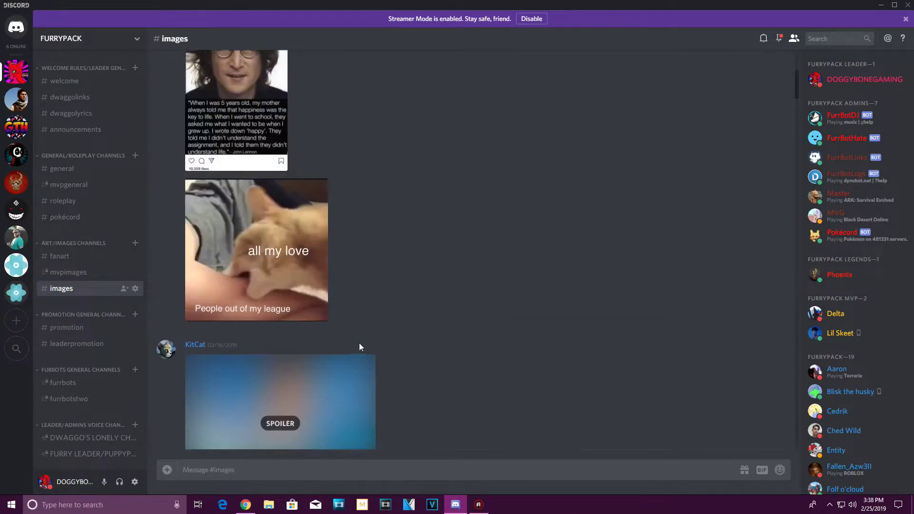
scroll(360, 343, "up", 15)
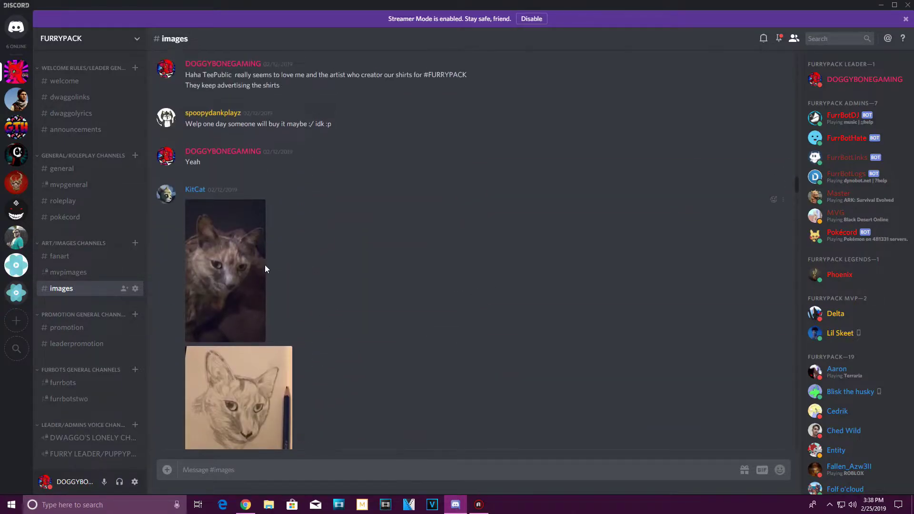
left_click(66, 168)
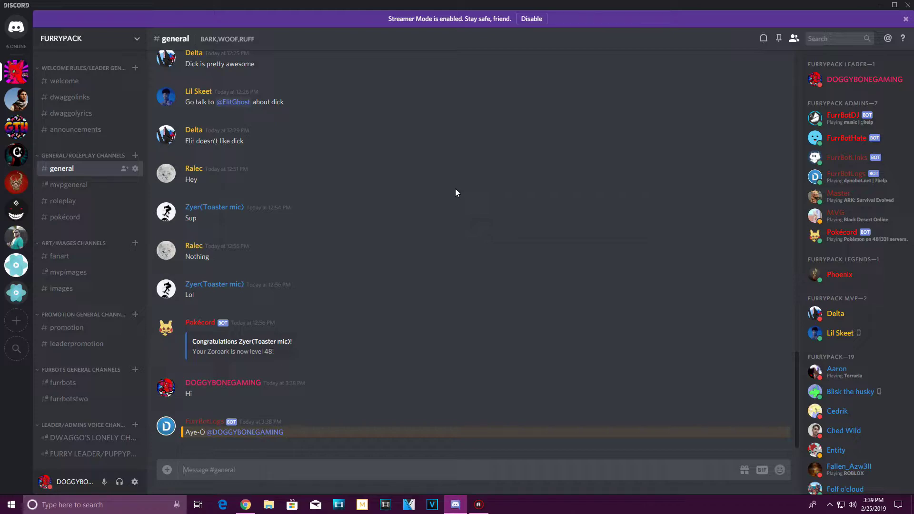
left_click(881, 6)
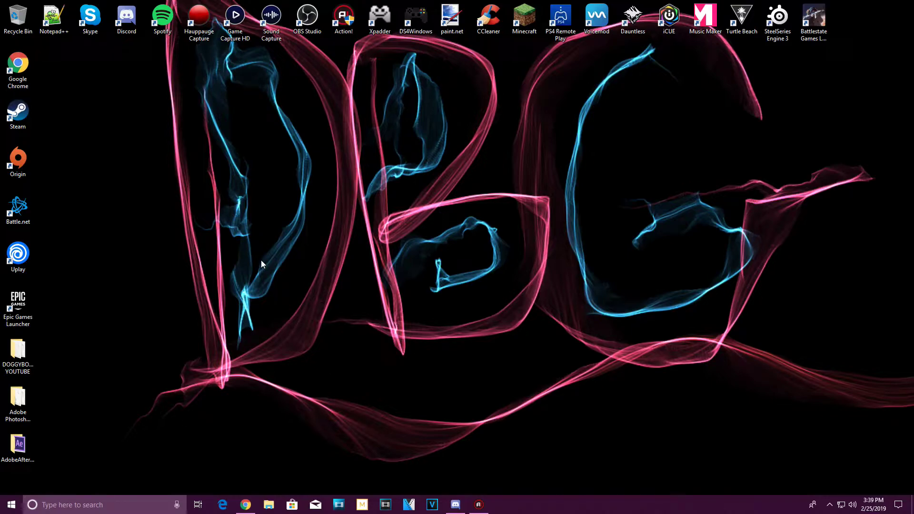
- Open Windows search from the taskbar search box
left_click(108, 505)
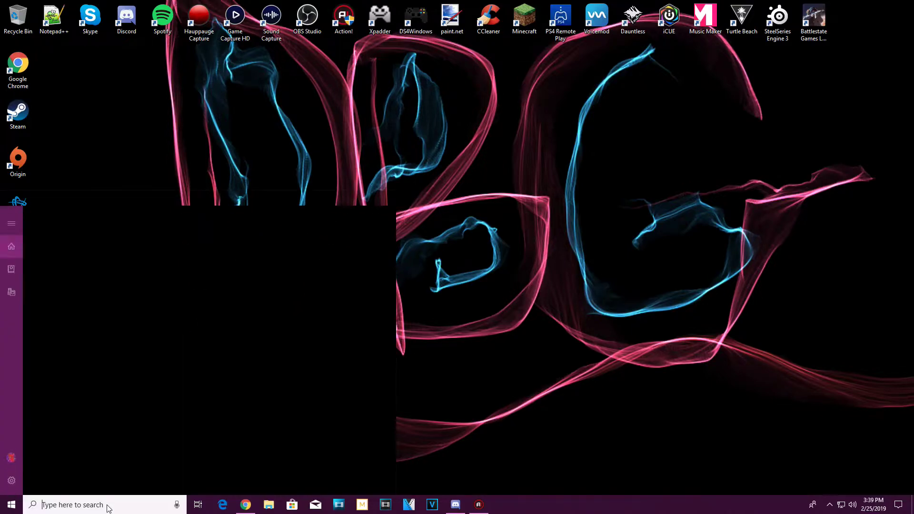
- Launch Run from search and run %appdata% to open the AppData Roaming folder
type("run")
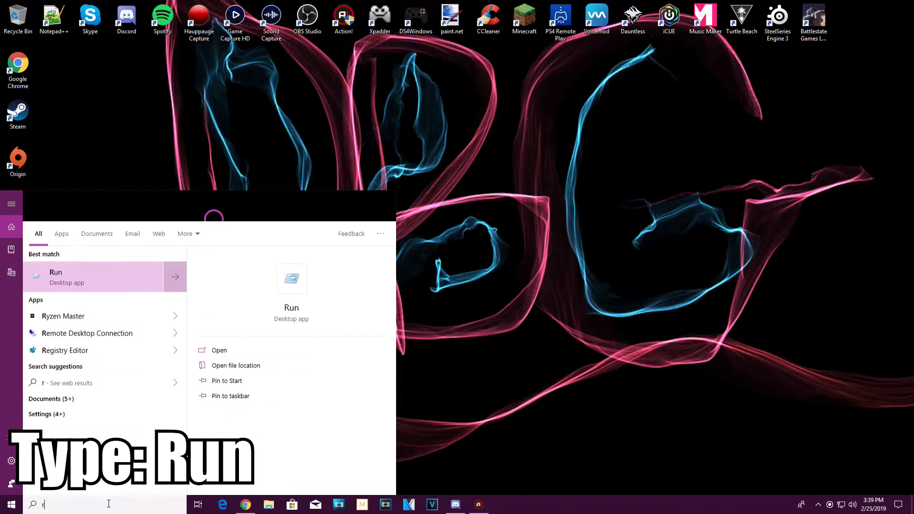
left_click(85, 247)
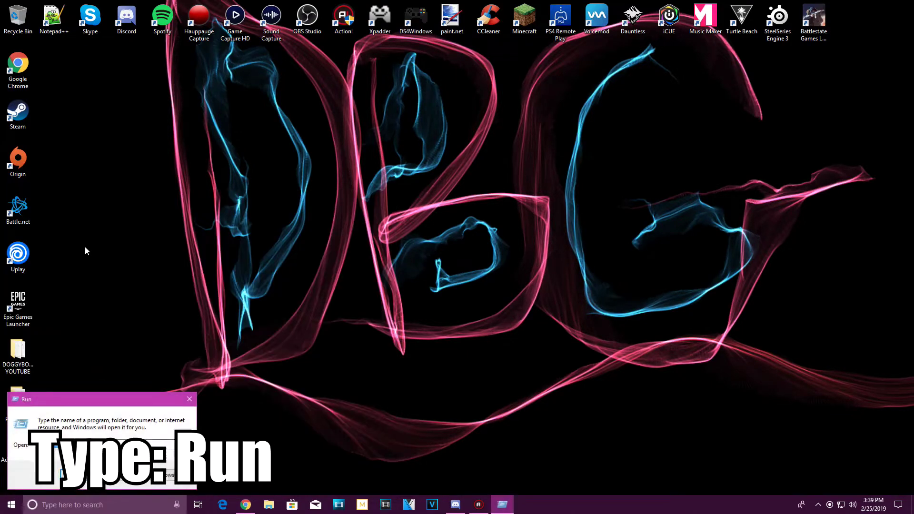
left_click_drag(102, 398, 377, 126)
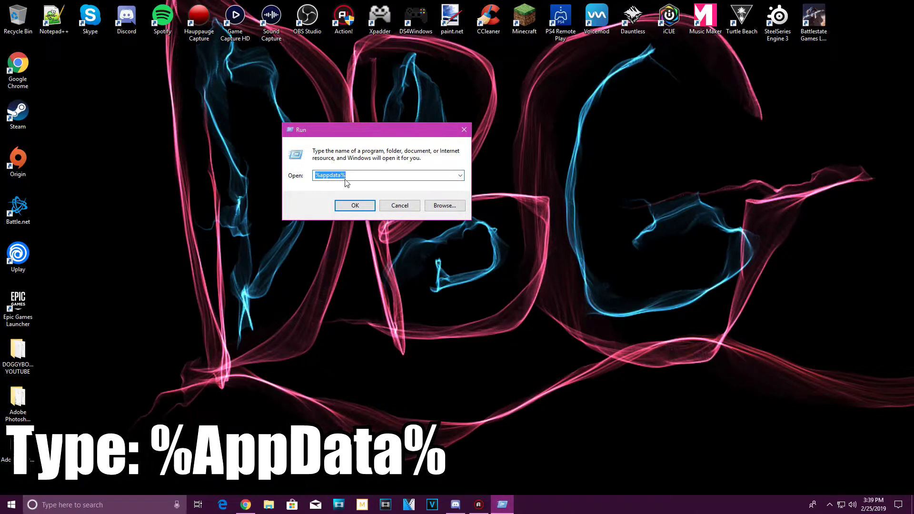
left_click(359, 205)
left_click_drag(387, 63, 347, 65)
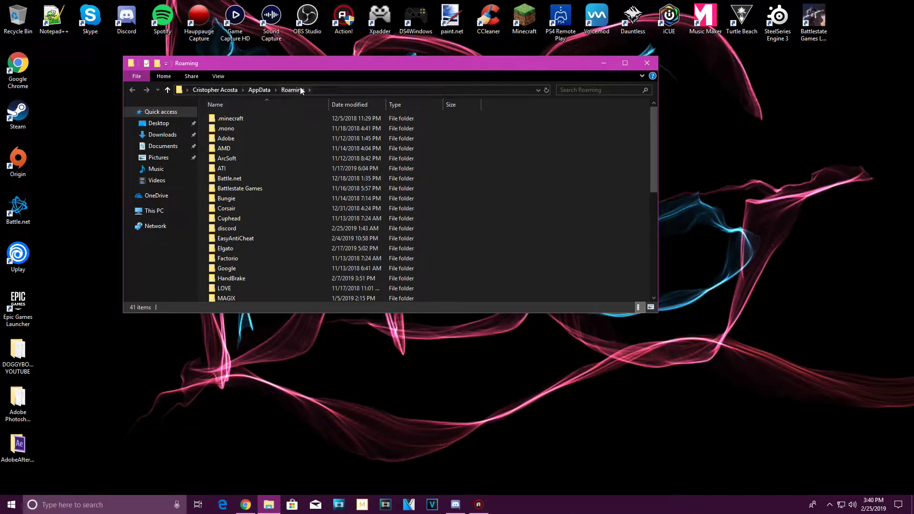
- Open the discord\Cache folder and maximize the Explorer window
double_click(233, 231)
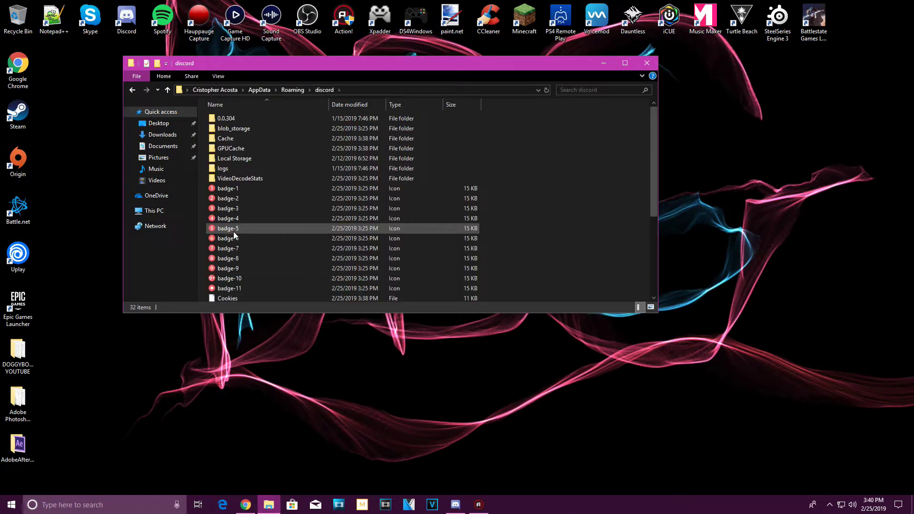
double_click(254, 139)
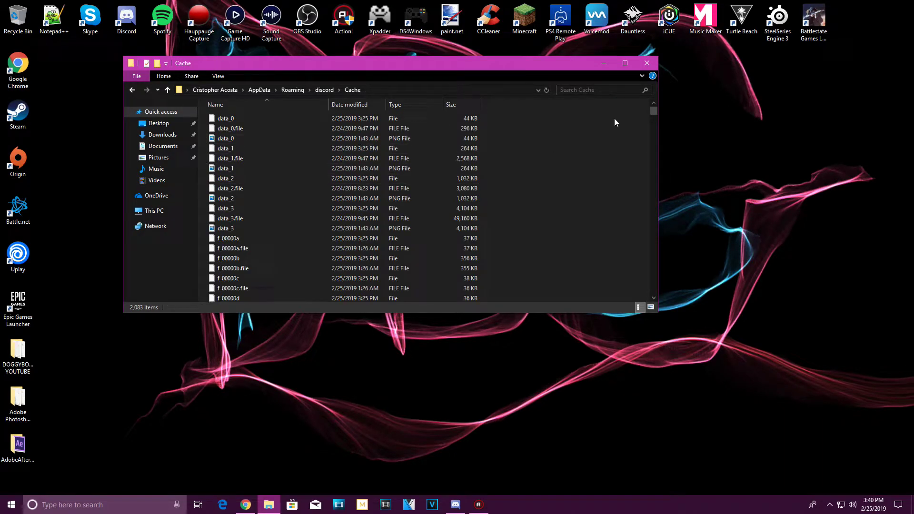
double_click(435, 64)
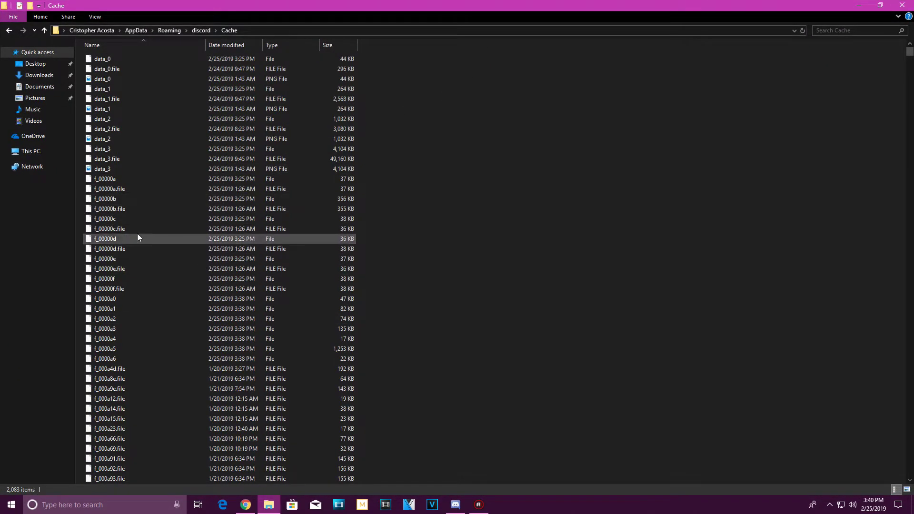
- Try opening data_2.file and f_00000d.file, cancel both app prompts, and close the window
double_click(146, 130)
left_click(639, 251)
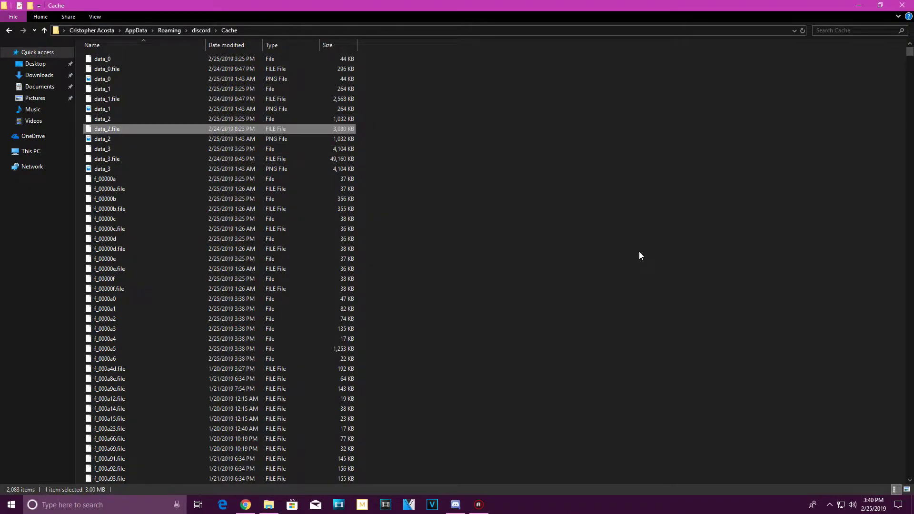
double_click(118, 248)
left_click(671, 211)
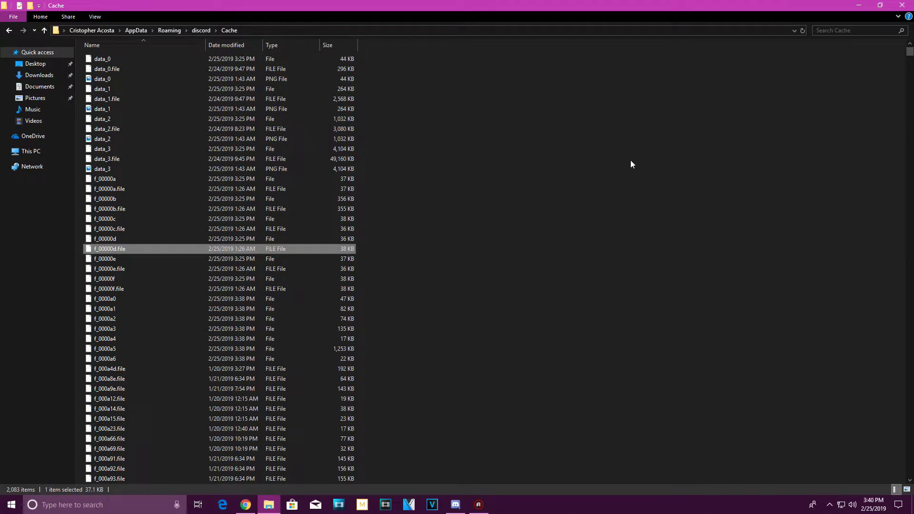
left_click_drag(440, 8, 387, 75)
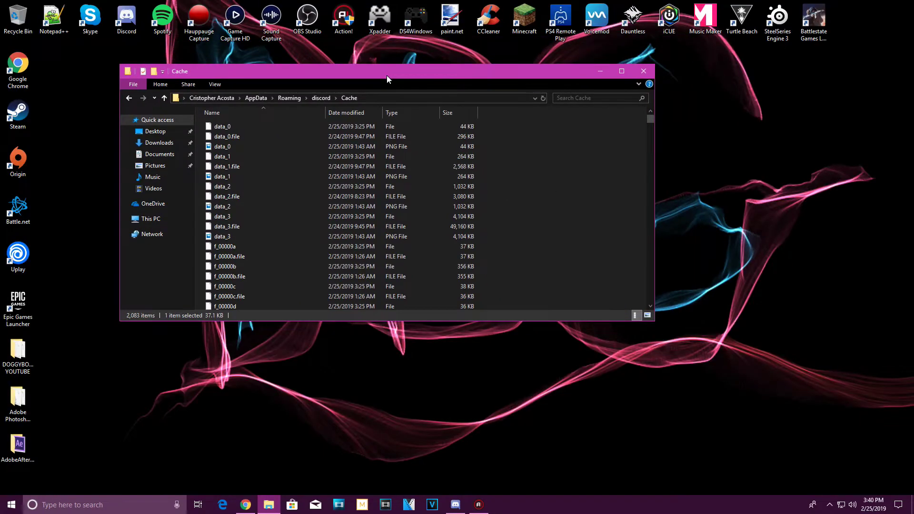
left_click(644, 71)
- In a new Explorer window, browse This PC > Local Disk (C:) > Users > the user's home folder
left_click(269, 505)
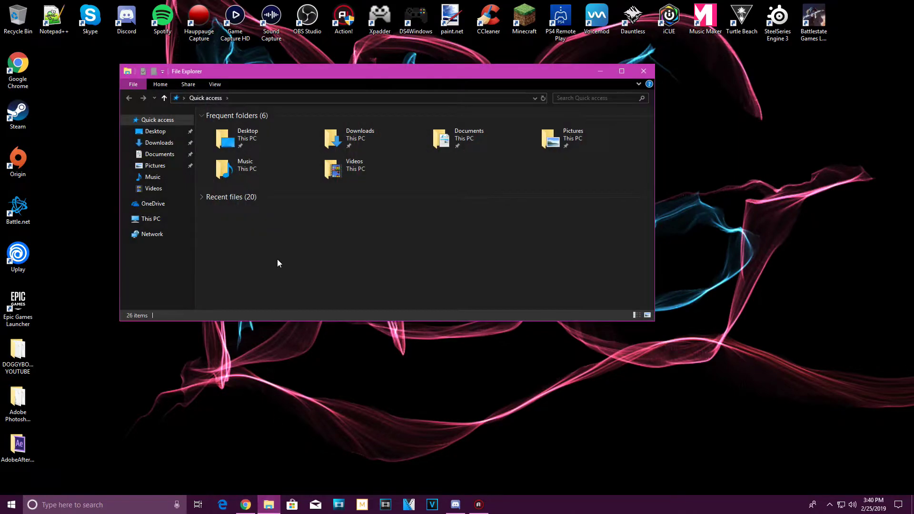
left_click(153, 220)
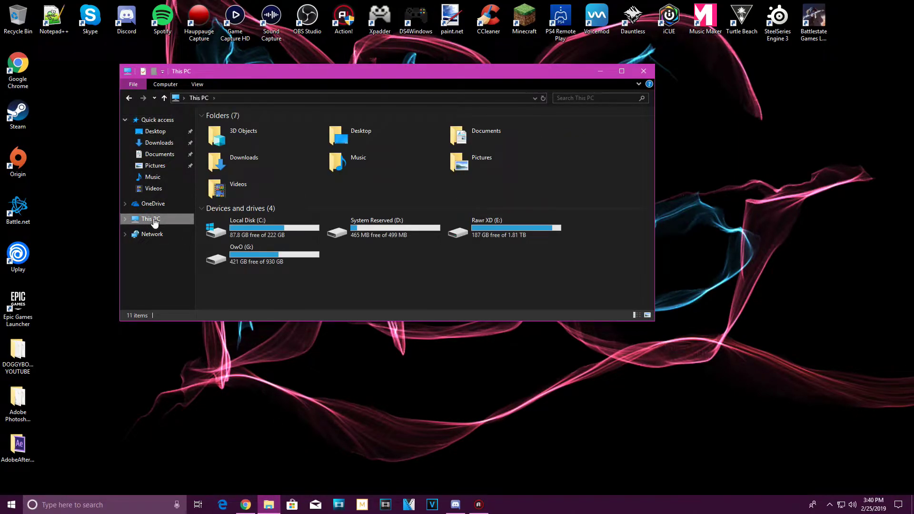
double_click(253, 222)
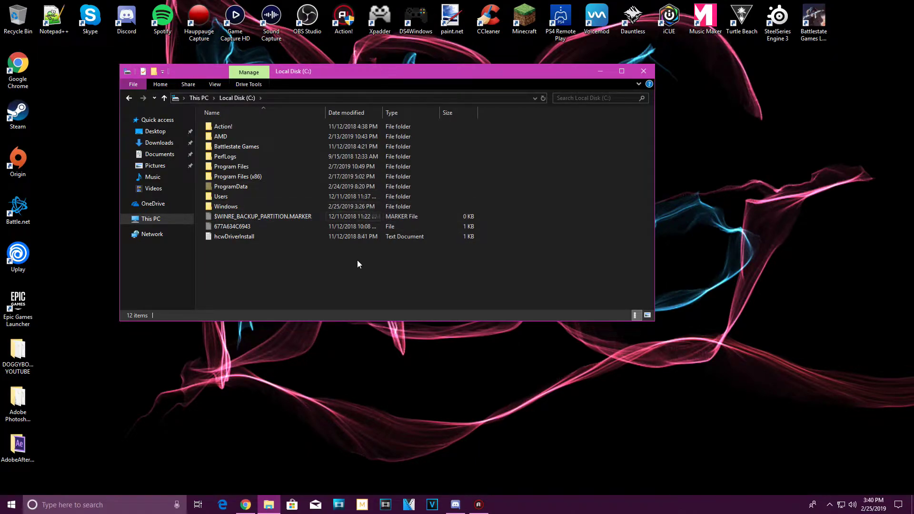
double_click(224, 196)
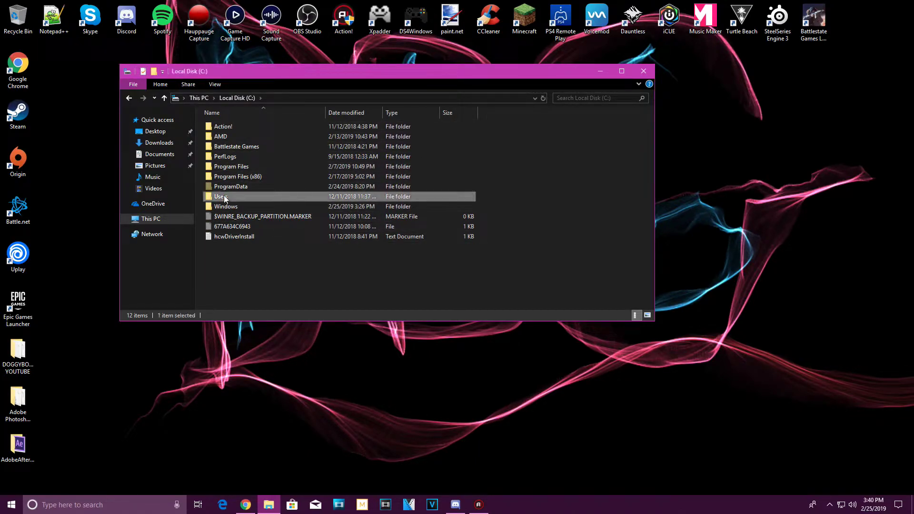
double_click(228, 125)
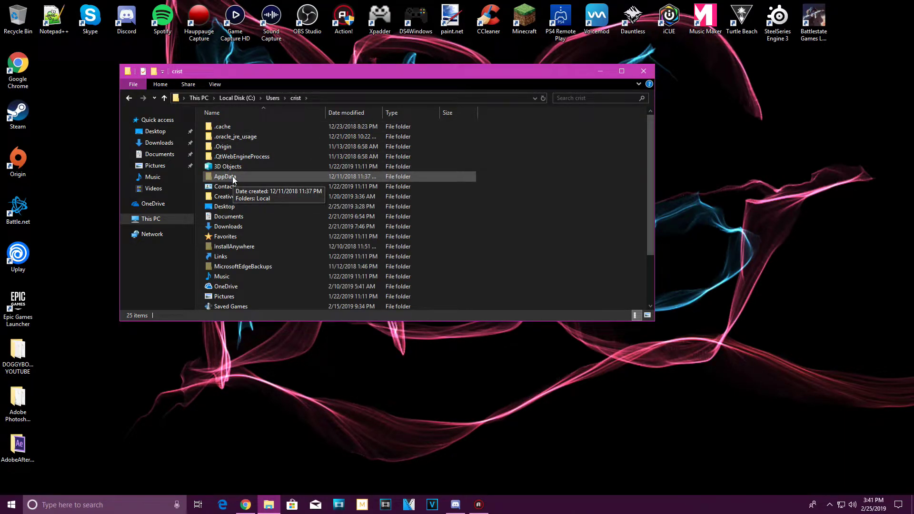
left_click(210, 86)
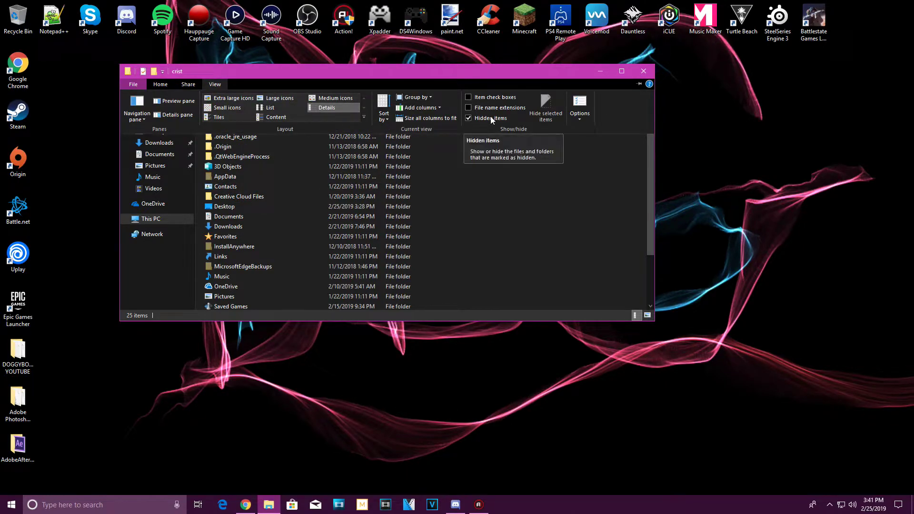
left_click(635, 152)
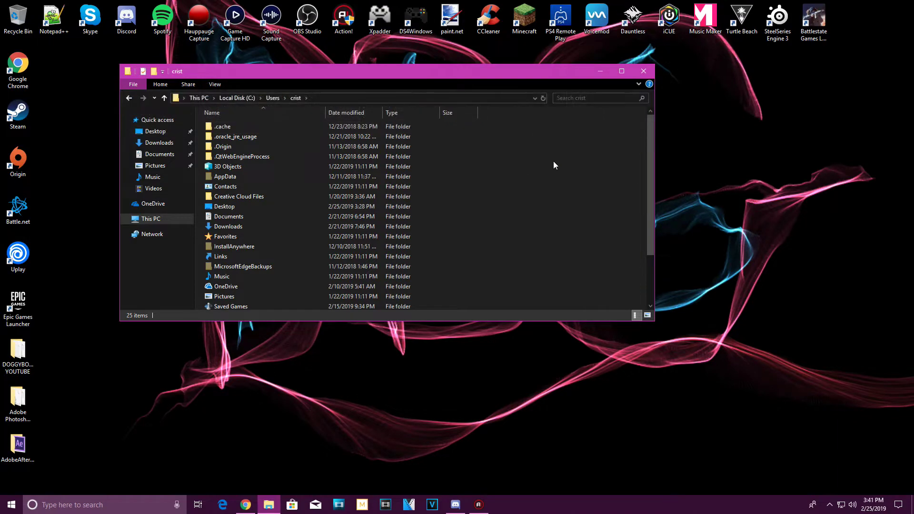
- Open AppData\Roaming\discord\Cache and reposition the Explorer window
double_click(217, 177)
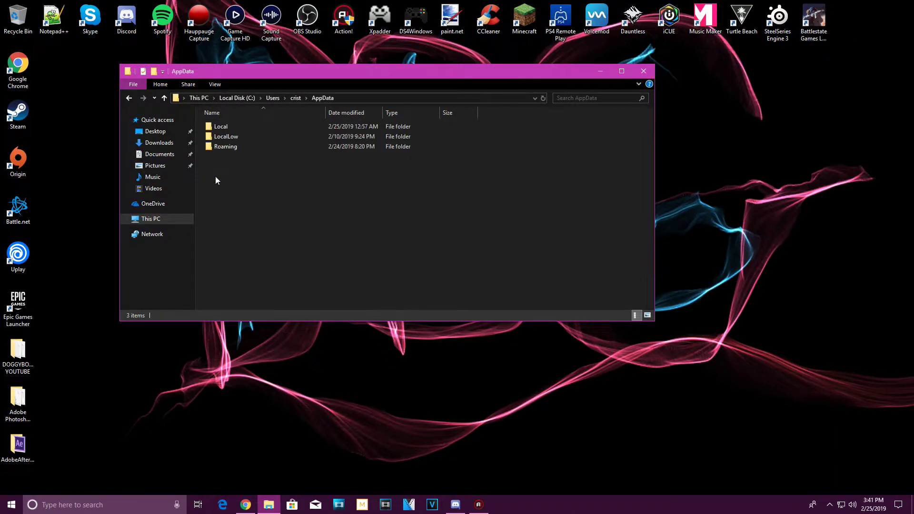
double_click(242, 148)
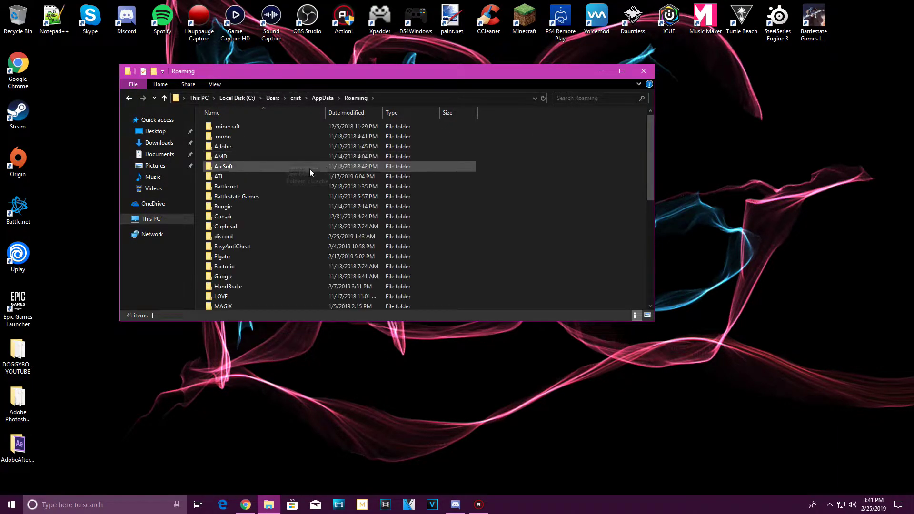
double_click(238, 235)
double_click(247, 146)
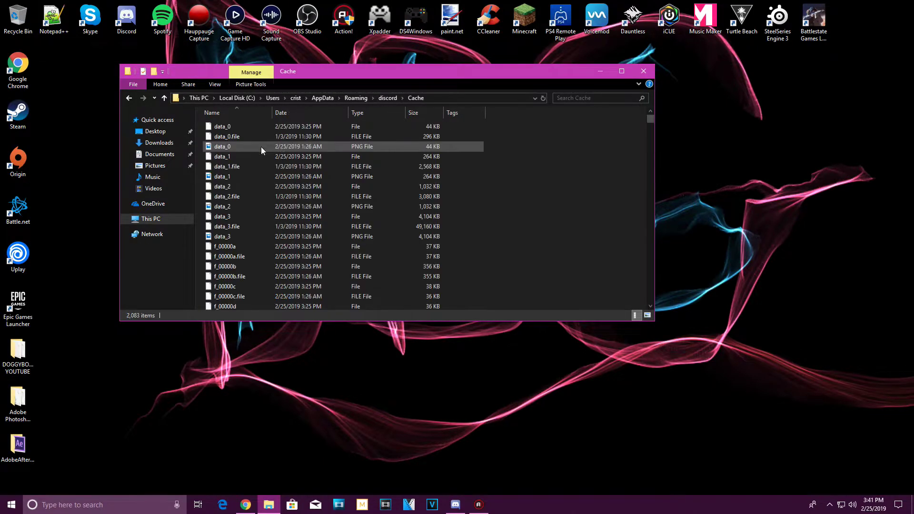
left_click_drag(330, 78, 378, 58)
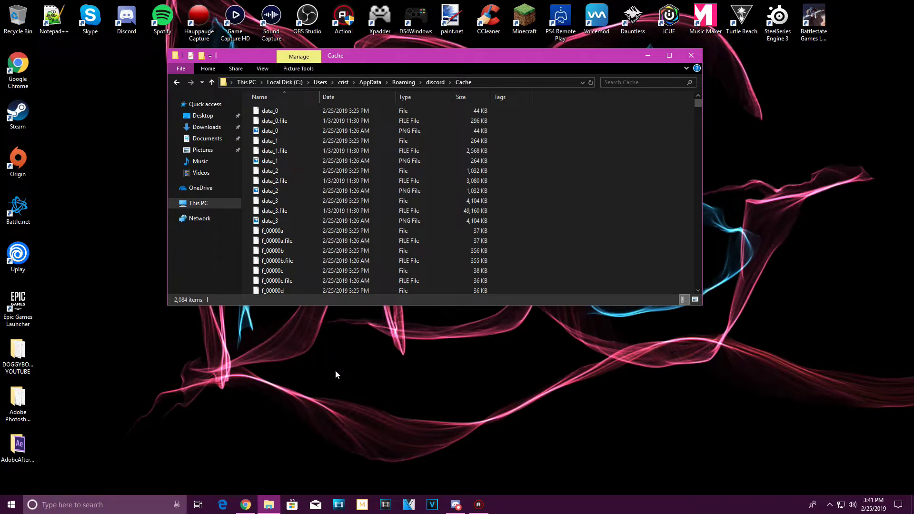
left_click(90, 506)
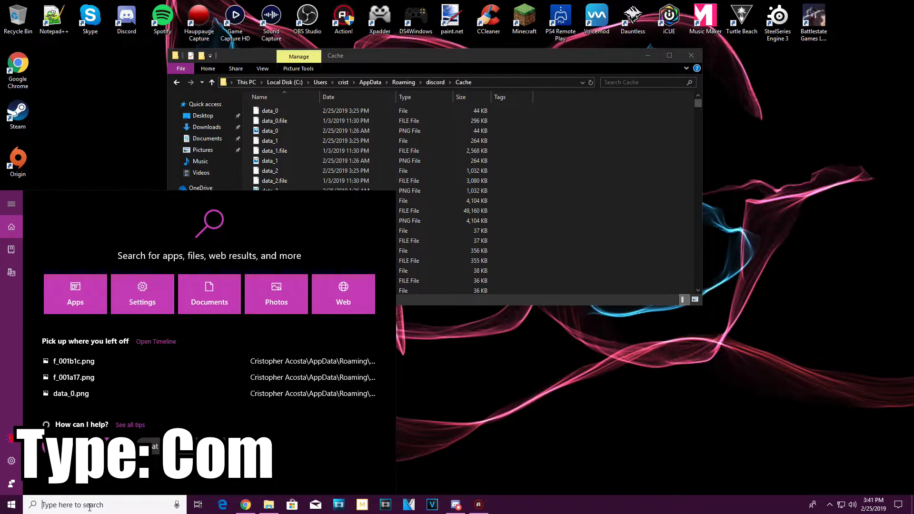
- Launch Command Prompt from search and start a 'cd' command beside Explorer
type("com")
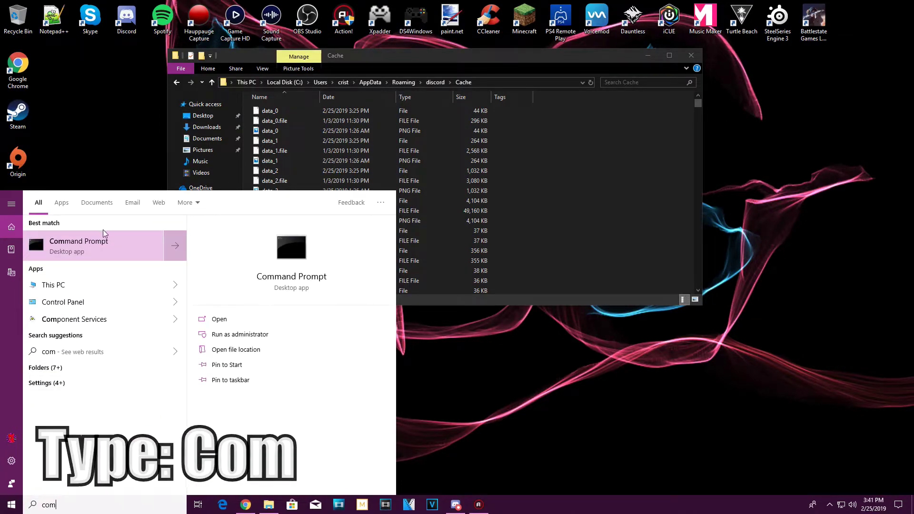
left_click(100, 252)
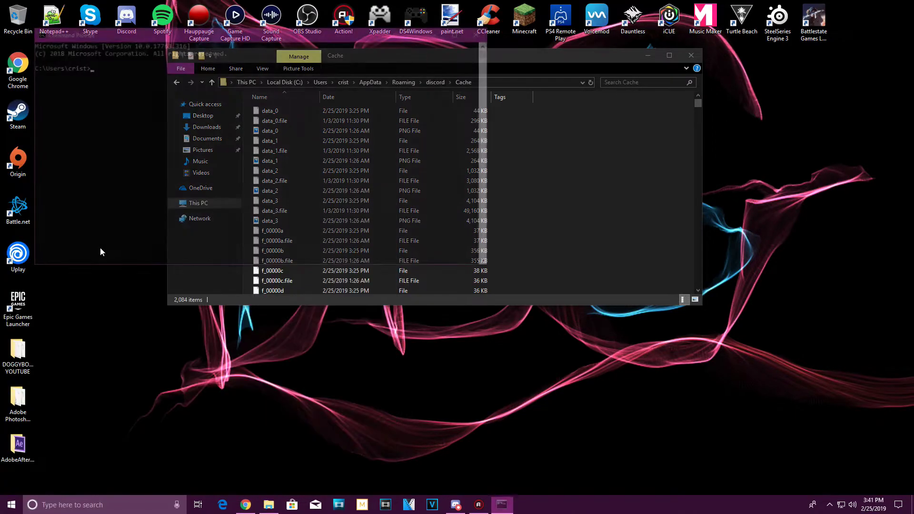
left_click_drag(230, 32, 388, 202)
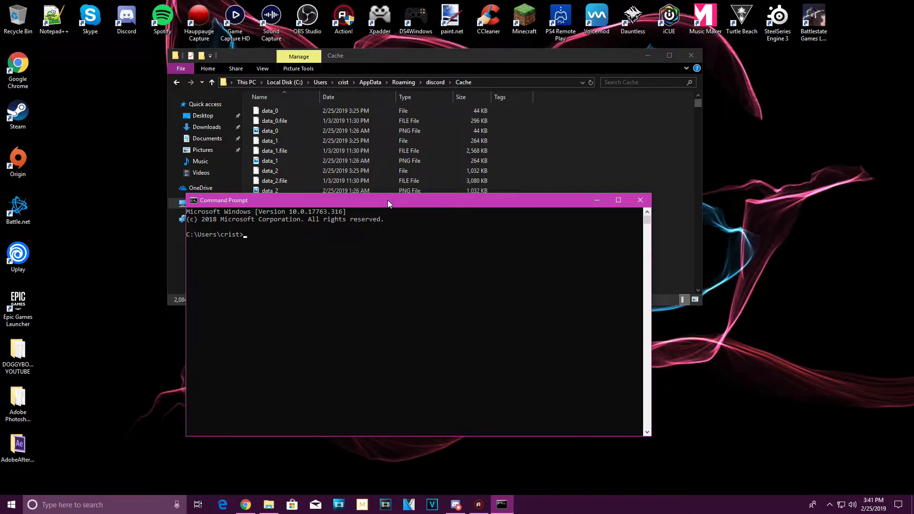
type("cd")
left_click_drag(502, 58, 466, 68)
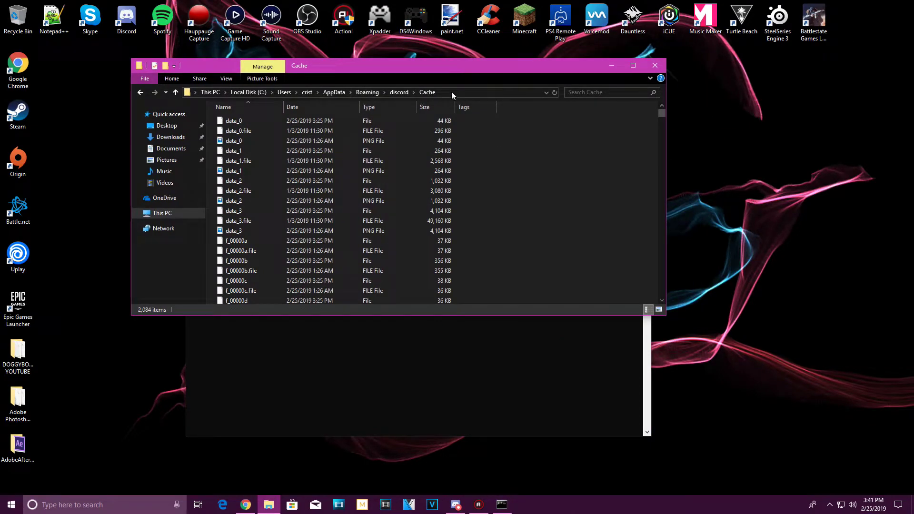
- Copy the AppData\Roaming\discord\Cache portion of Explorer's address bar path
left_click(477, 91)
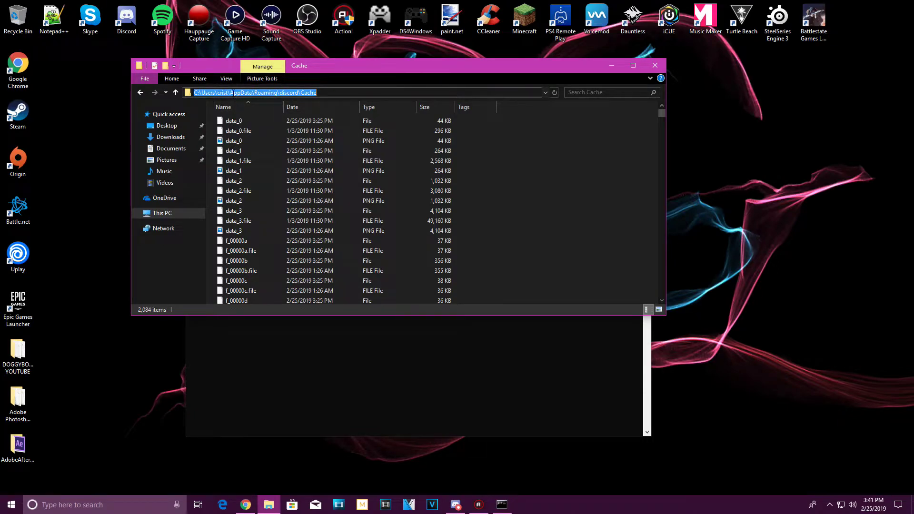
left_click_drag(231, 92, 317, 93)
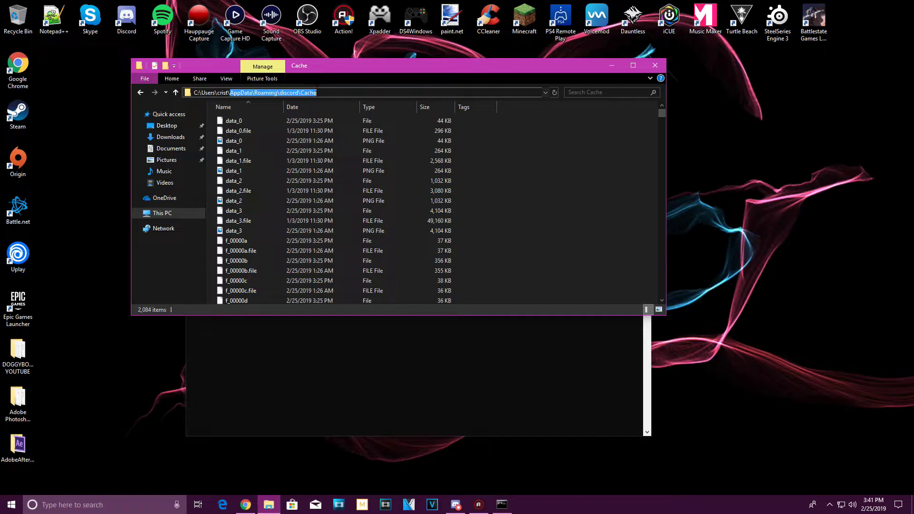
right_click(257, 94)
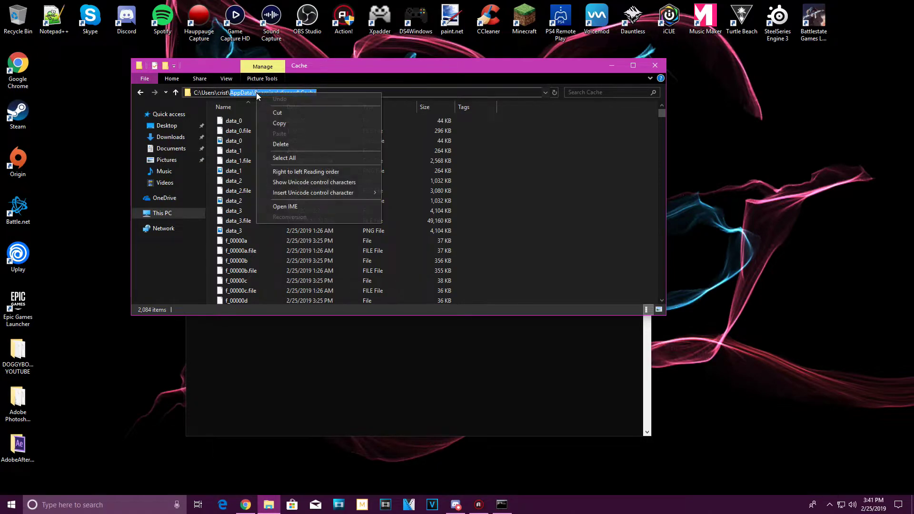
left_click(281, 122)
left_click(339, 355)
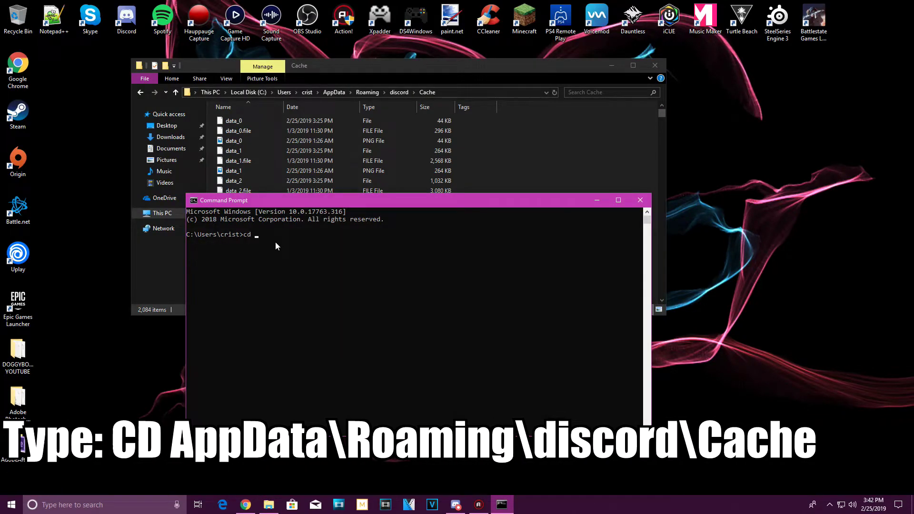
- Paste the copied path after 'cd' and run it to enter the Cache folder
key("ctrl+v")
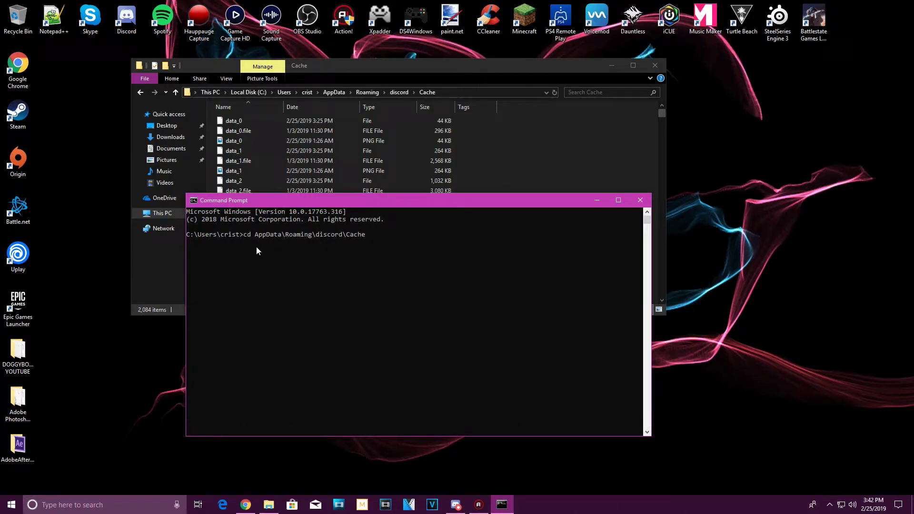
key("Return")
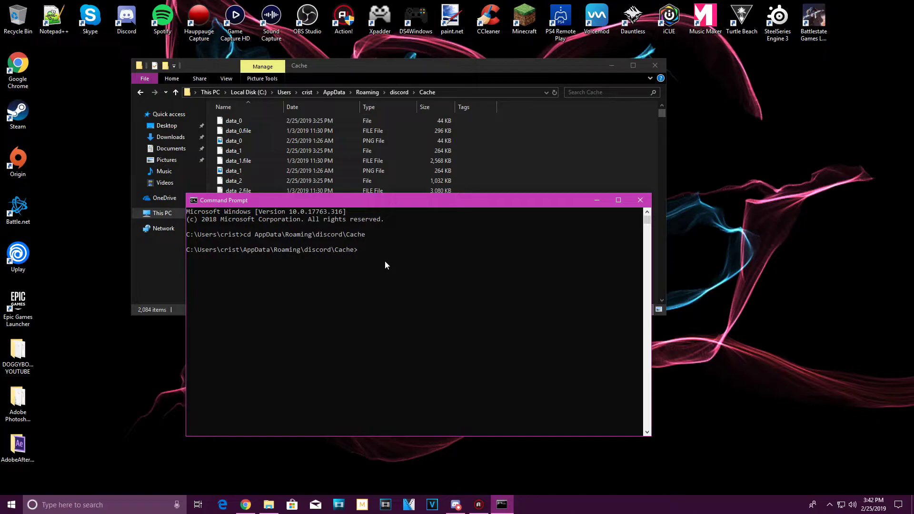
- Run 'ren * *.png' to rename all Cache files to .png, then bring Explorer forward
type("n ")
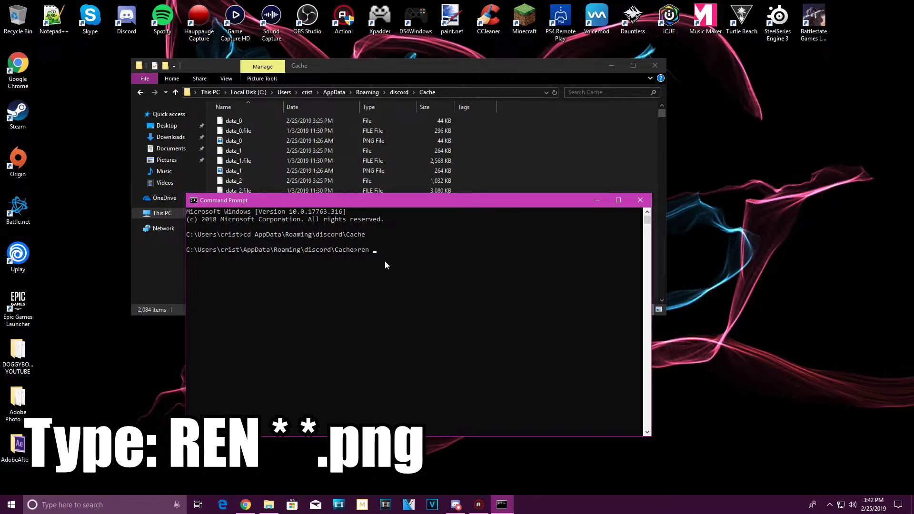
type("*")
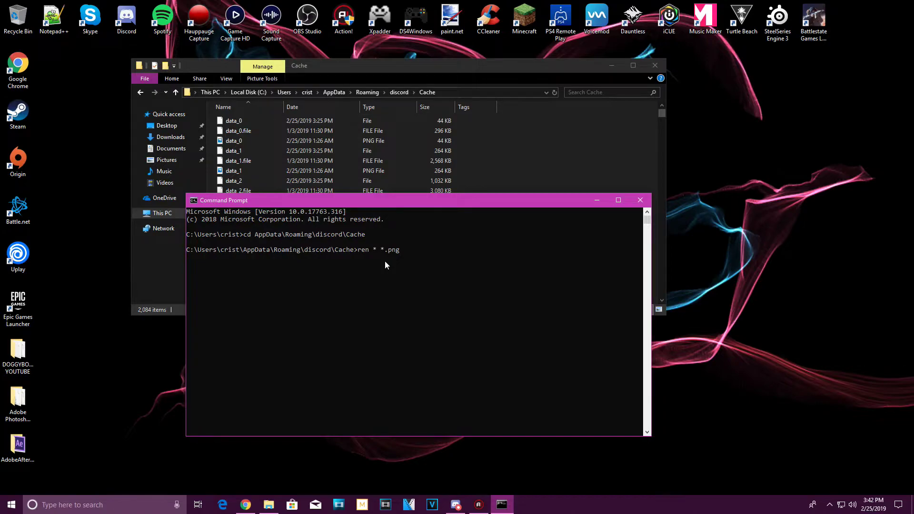
key("Return")
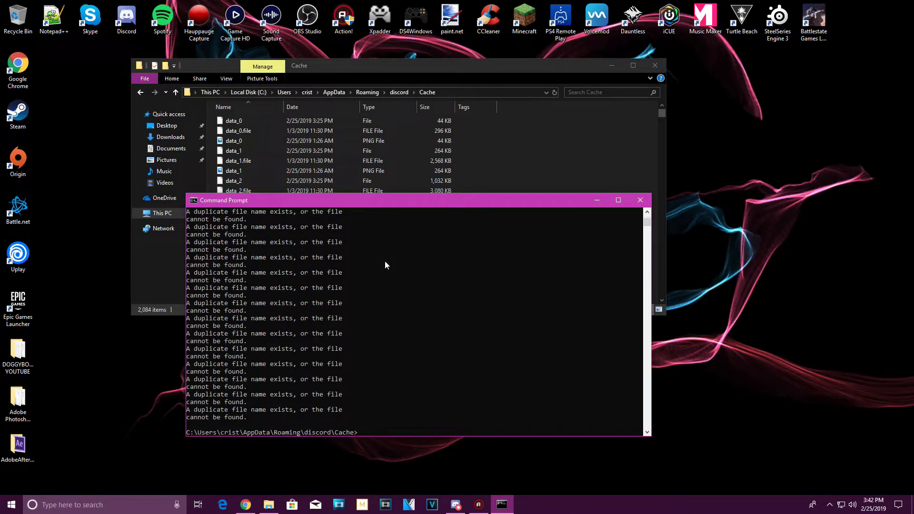
left_click_drag(366, 205, 343, 238)
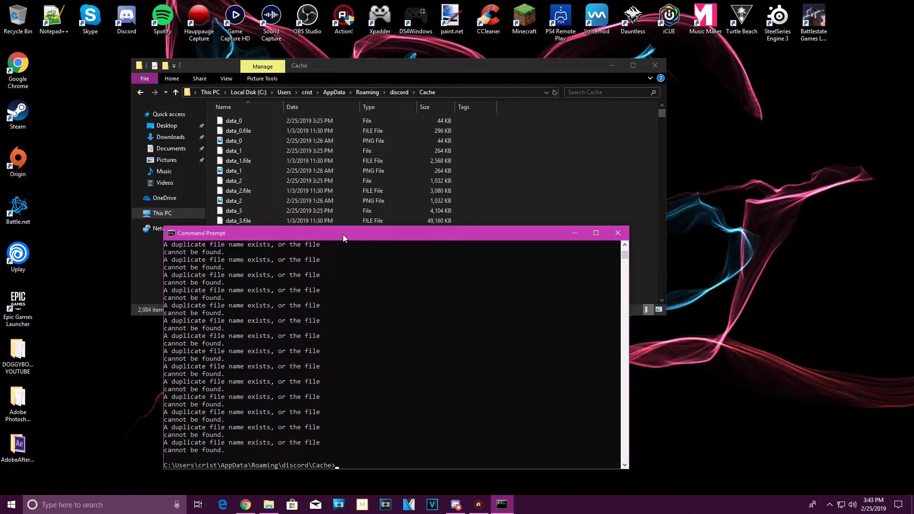
scroll(344, 307, "up", 2)
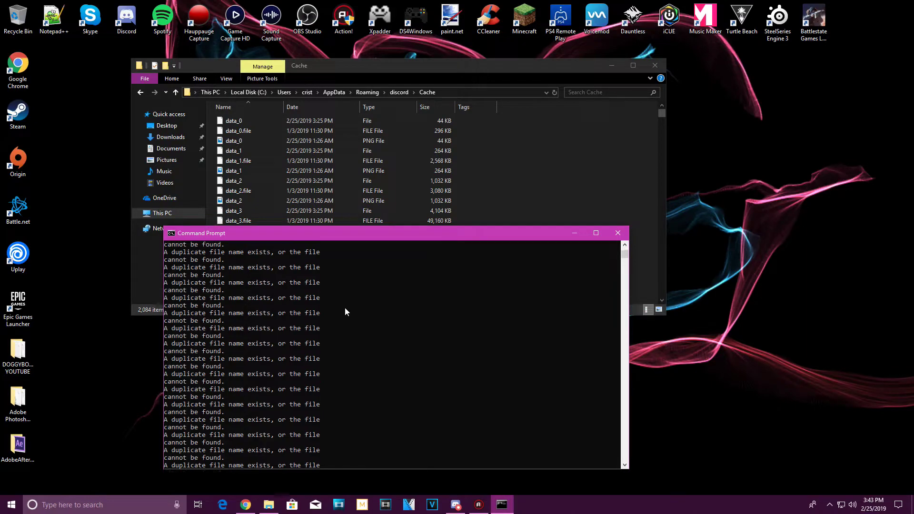
left_click(397, 69)
mouse_move(662, 114)
left_mouse_down()
mouse_move(670, 259)
mouse_move(667, 96)
left_mouse_up()
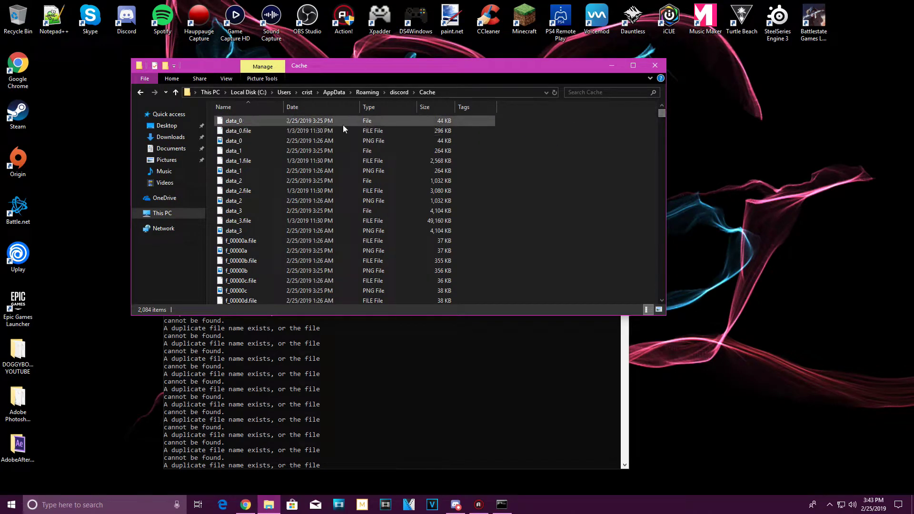
- Switch the Cache folder to Large icons view and scroll through the image thumbnails
scroll(298, 235, "down", 15)
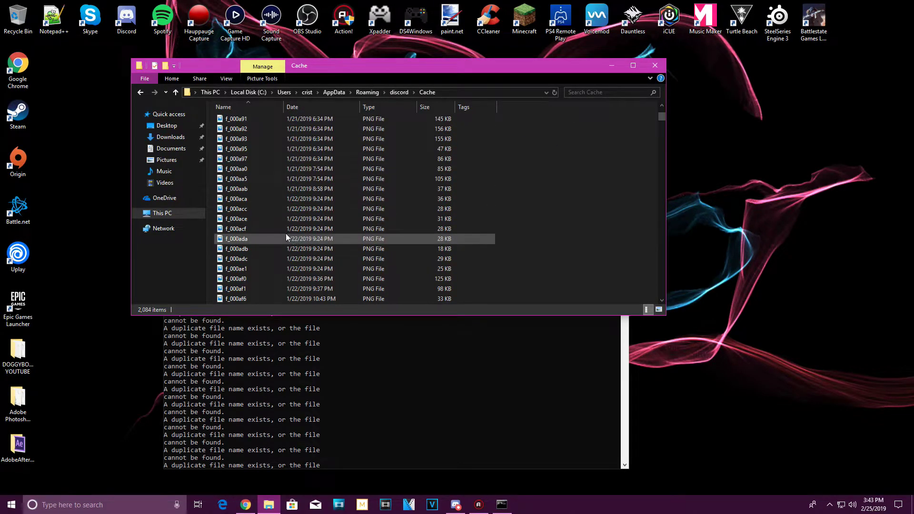
scroll(270, 217, "down", 2)
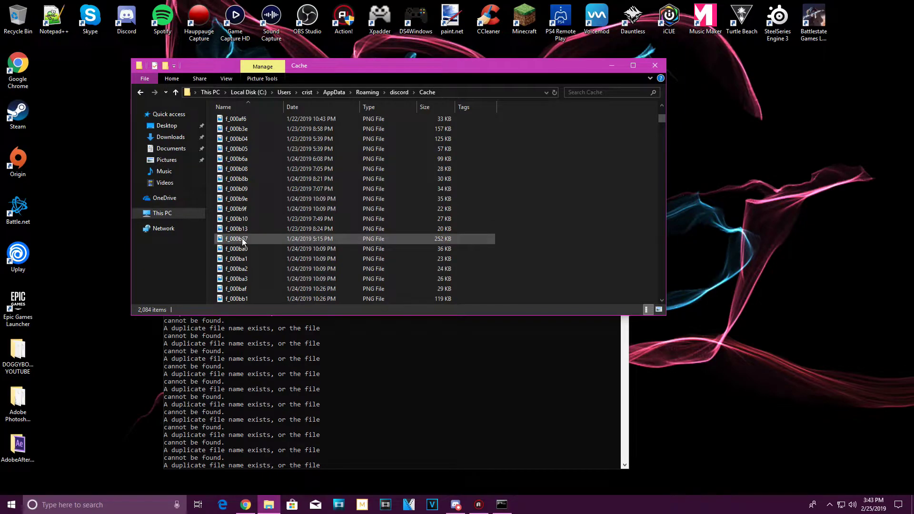
left_click(660, 310)
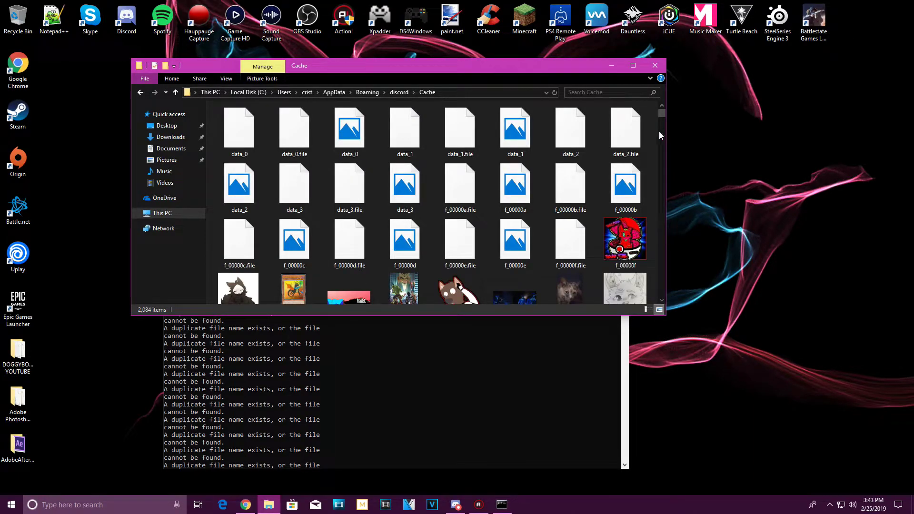
scroll(652, 142, "down", 10)
scroll(649, 144, "down", 10)
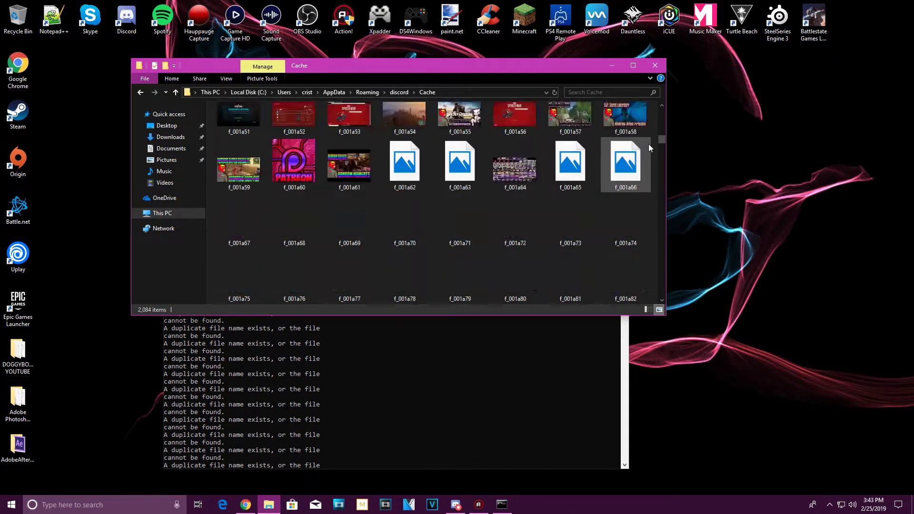
scroll(649, 144, "down", 12)
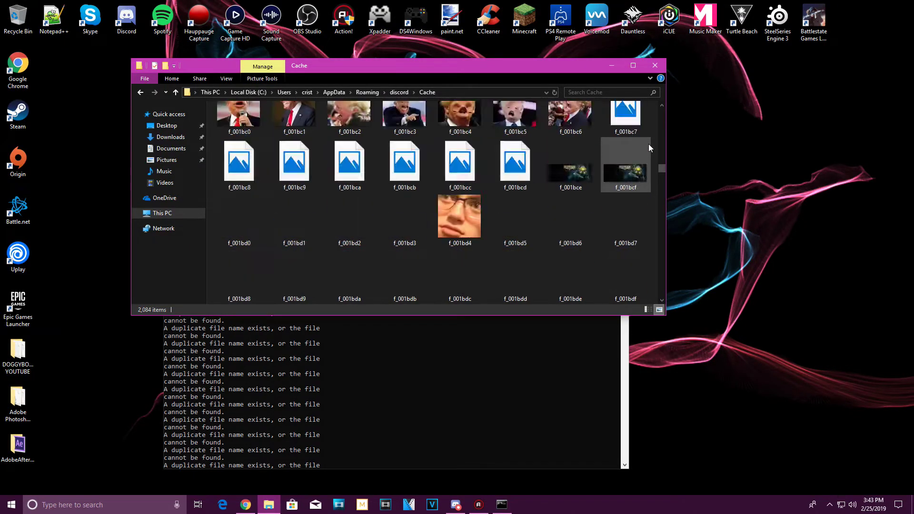
left_click_drag(662, 188, 662, 197)
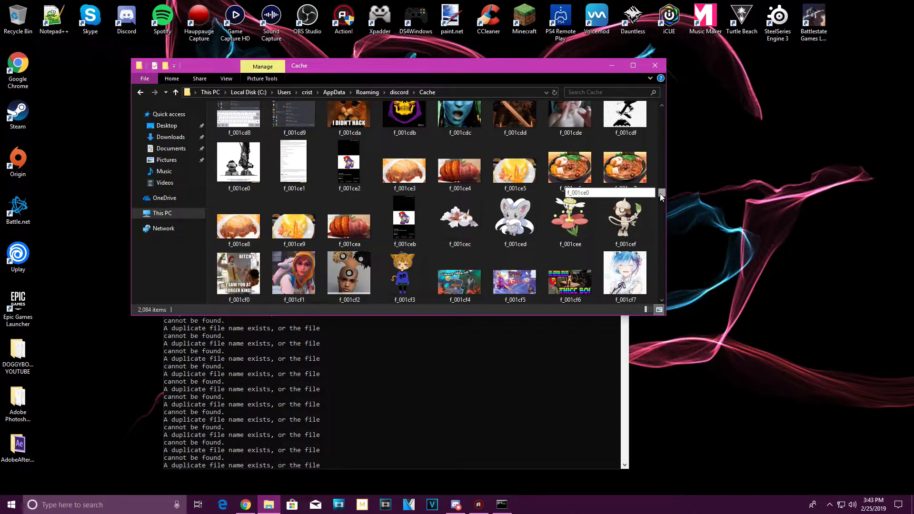
left_click_drag(661, 197, 661, 212)
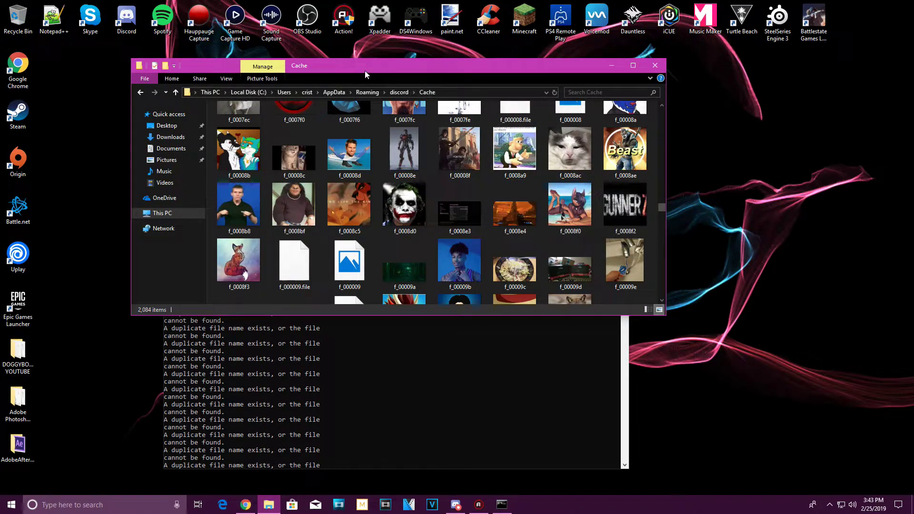
- Minimise Explorer and Command Prompt, view Discord, then minimise Discord and restore the Cache folder
left_click(610, 65)
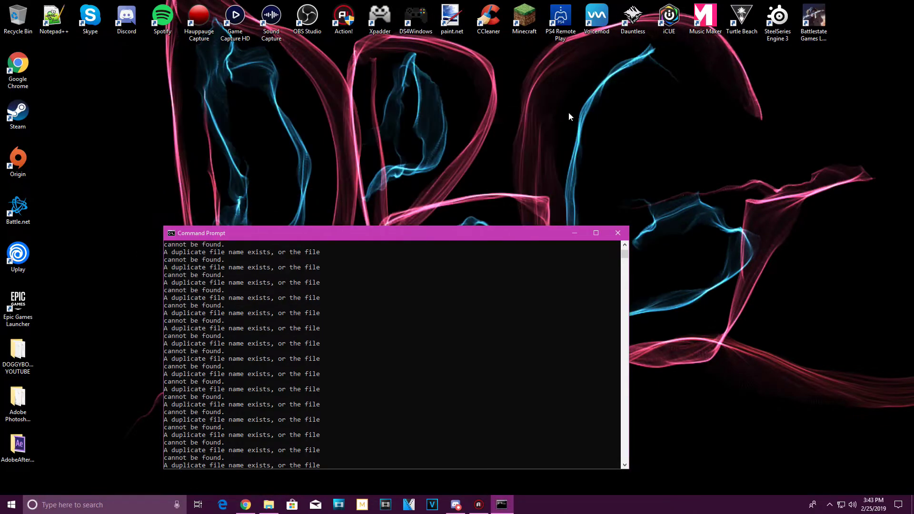
left_click(583, 234)
left_click(455, 505)
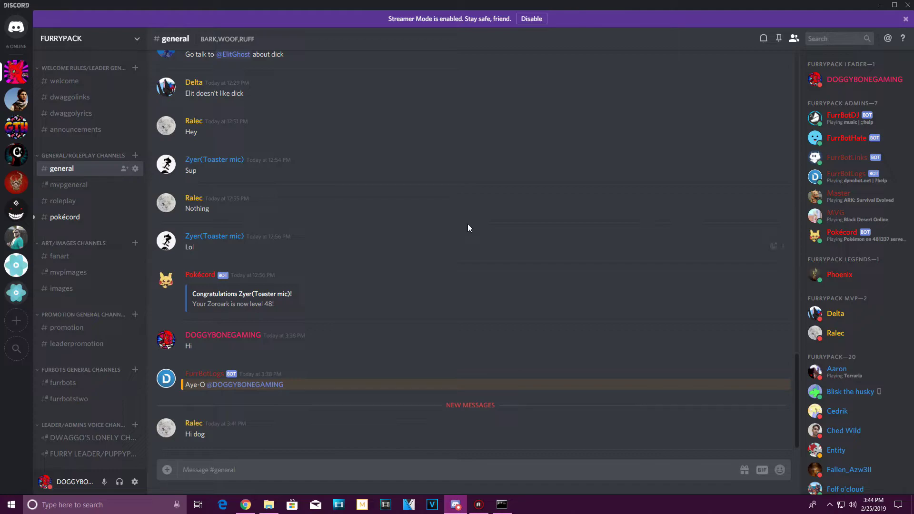
left_click(880, 5)
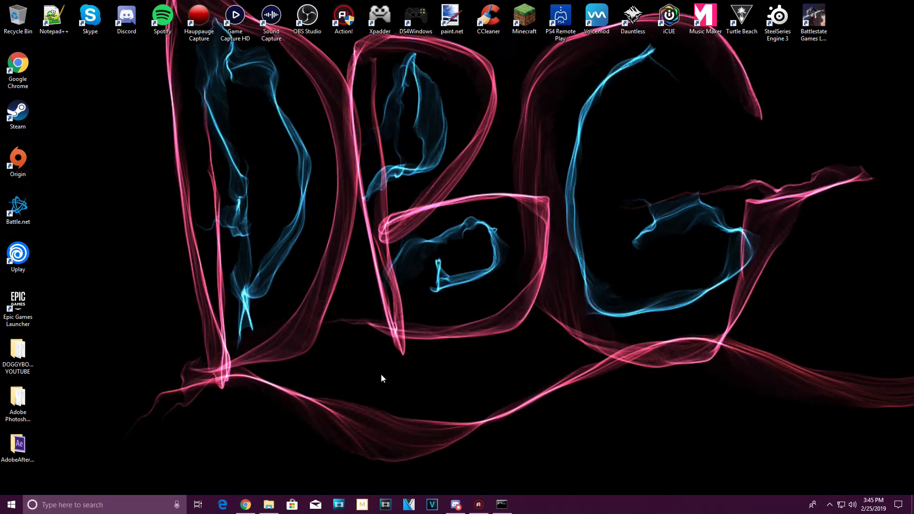
left_click(269, 505)
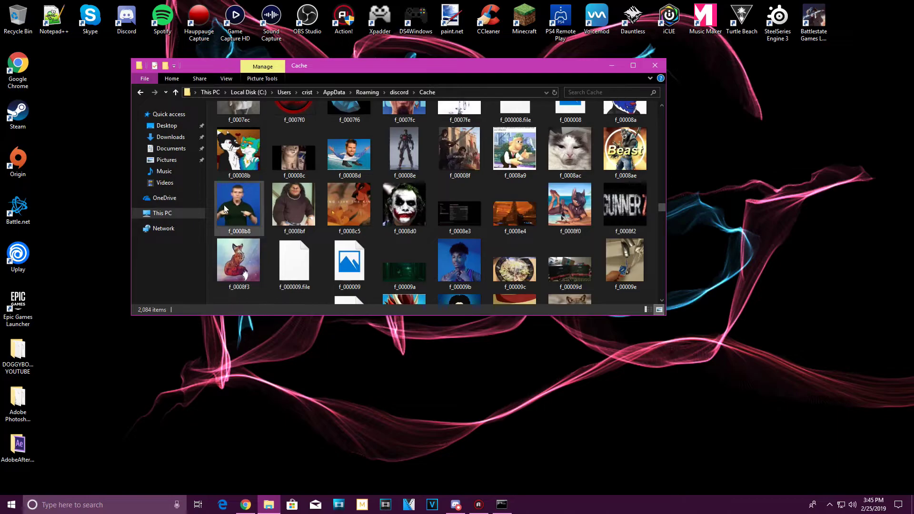
- Select a block of 88 image thumbnails, open their context menu, then minimise the Cache window
left_click_drag(212, 106, 652, 302)
right_click(450, 233)
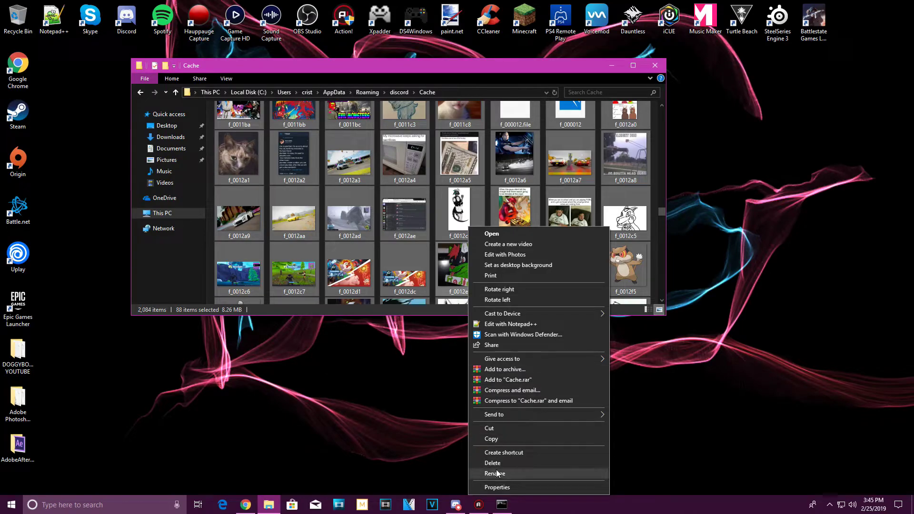
left_click(611, 66)
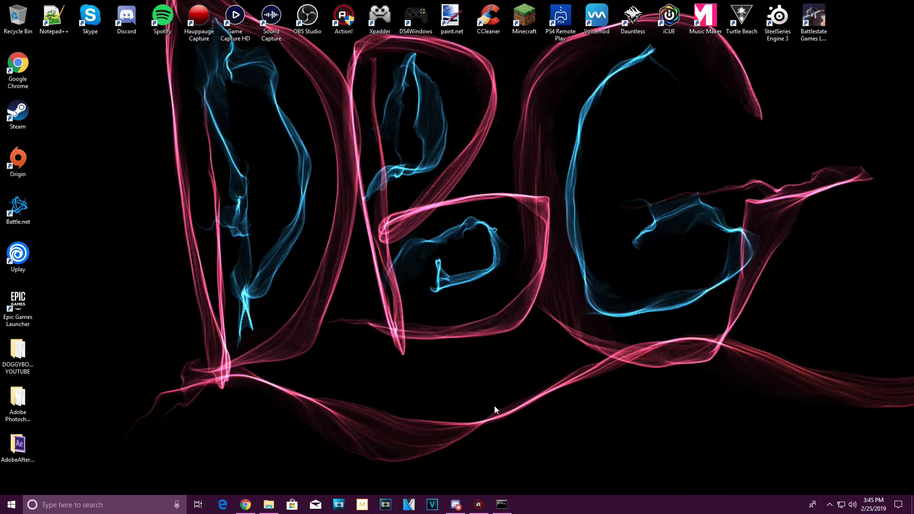